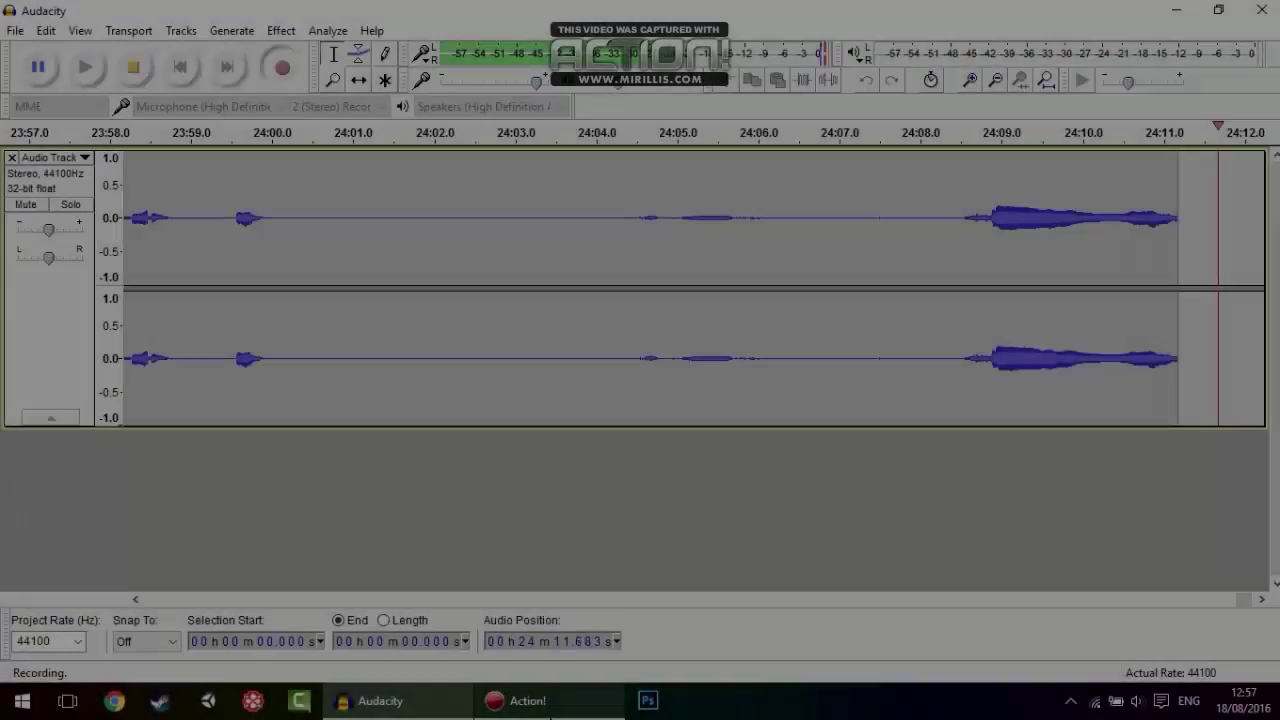
# Bring up the Action! recorder from the taskbar, showing its three saved video recordings
pyautogui.click(560, 700)
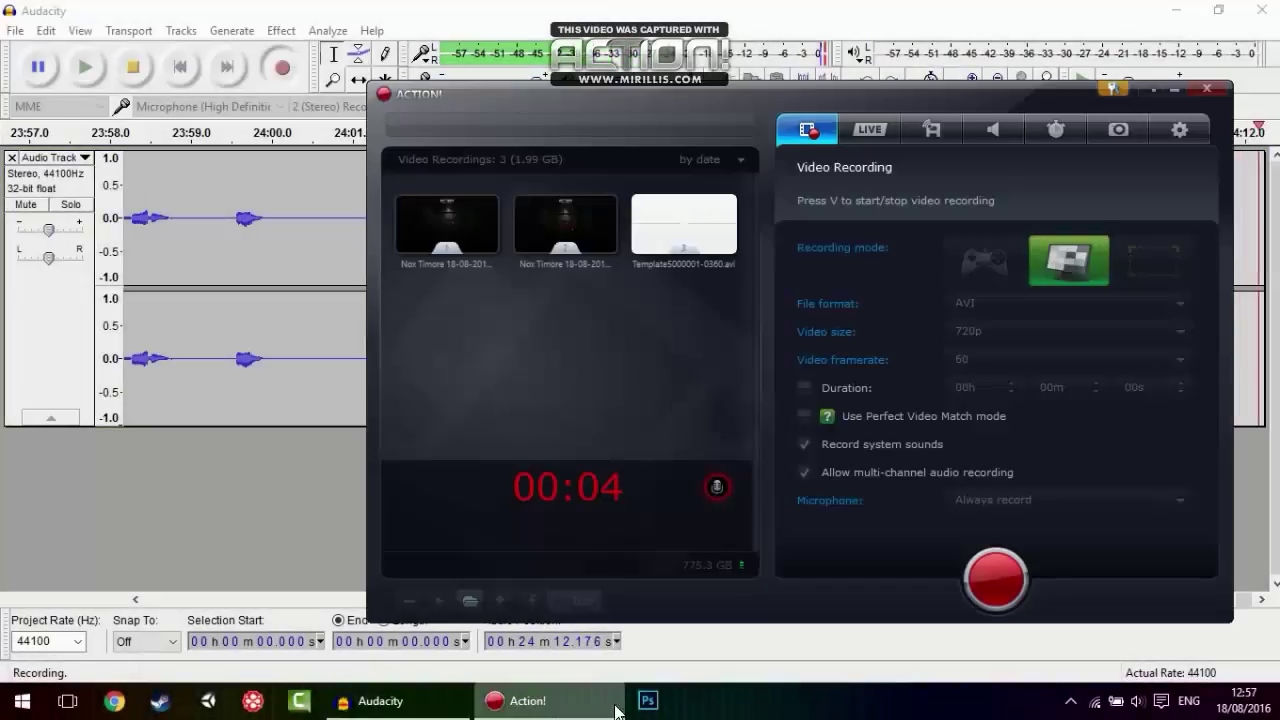